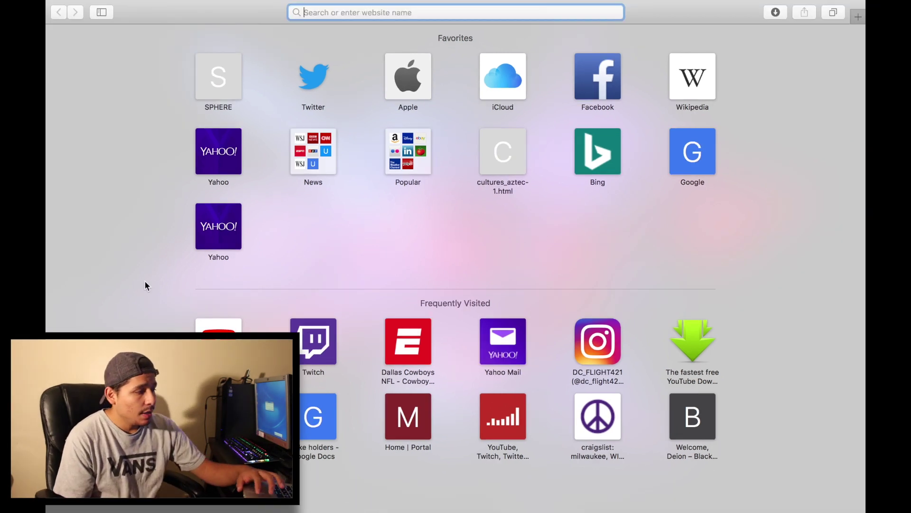
Step: Open Twitch from Safari and switch the account status from Invisible to Online
{"action": "left_click", "coordinate": [317, 339]}
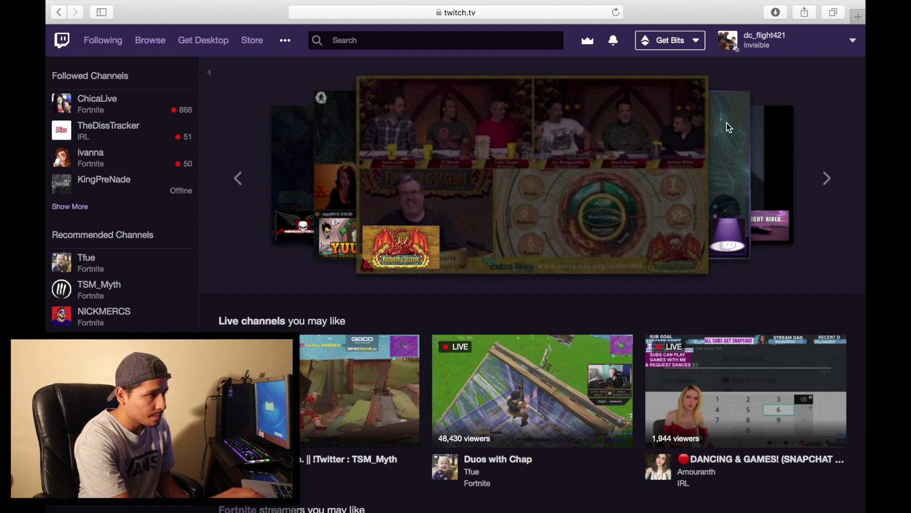
{"action": "left_click", "coordinate": [815, 52]}
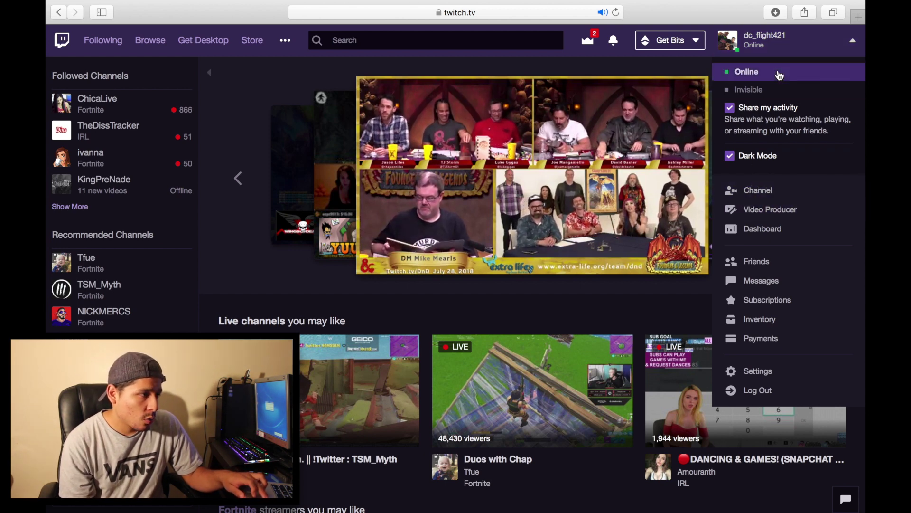
Step: Go to the channel's Video Producer page listing past broadcasts
{"action": "left_click", "coordinate": [796, 54]}
{"action": "left_click", "coordinate": [796, 54]}
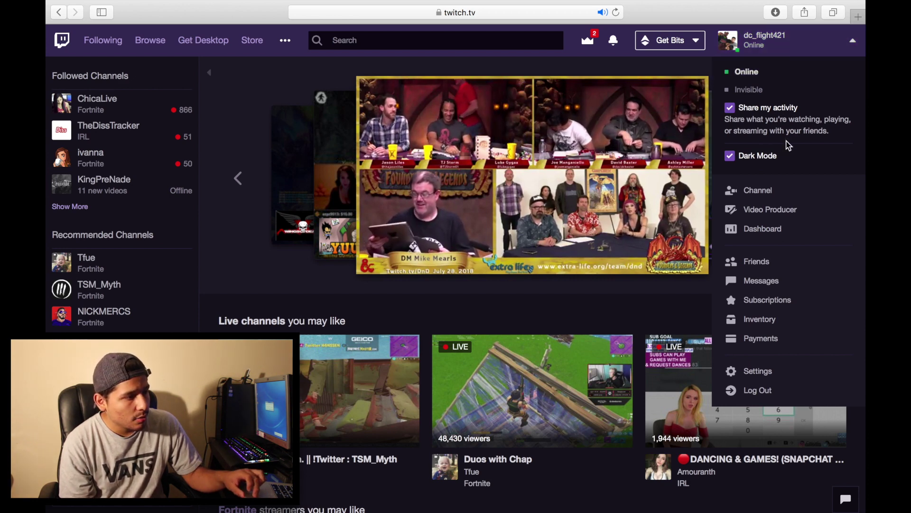
{"action": "left_click", "coordinate": [771, 214]}
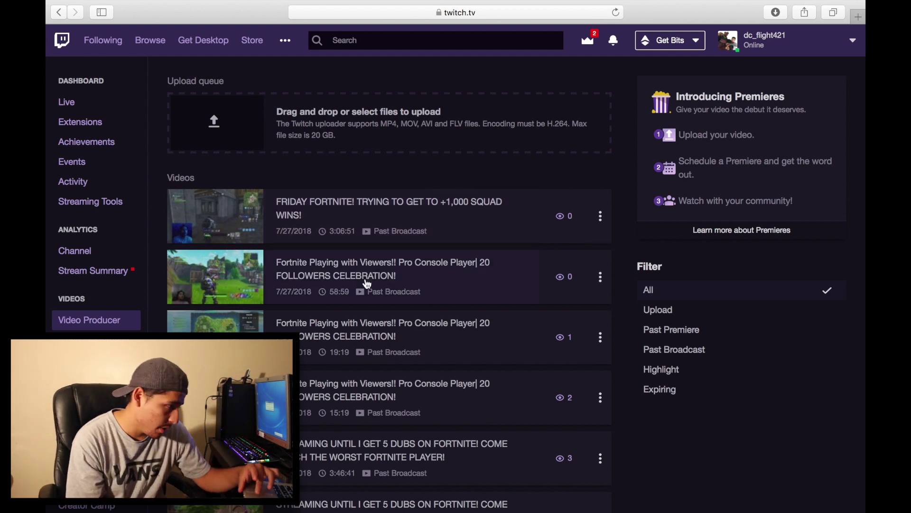
Step: Download the 15:19 '20 FOLLOWERS CELEBRATION' past broadcast as an MP4
{"action": "left_click", "coordinate": [428, 406]}
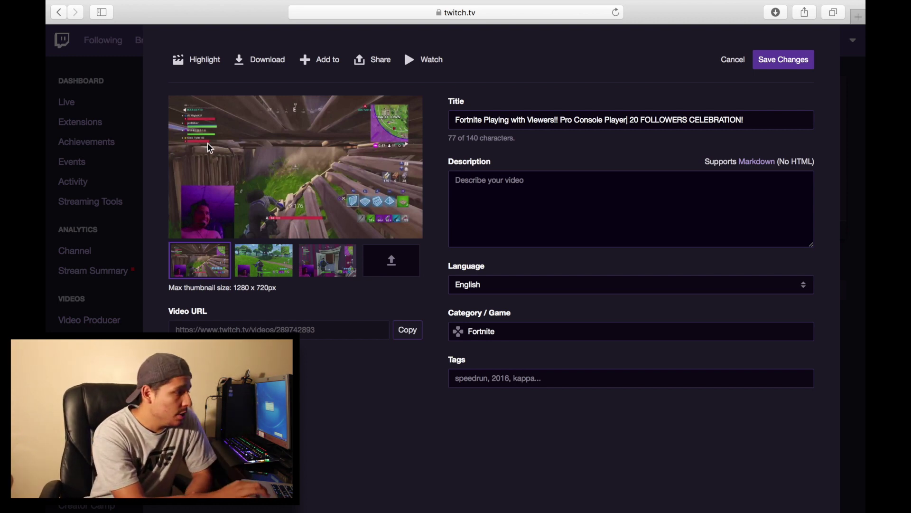
{"action": "left_click", "coordinate": [263, 67]}
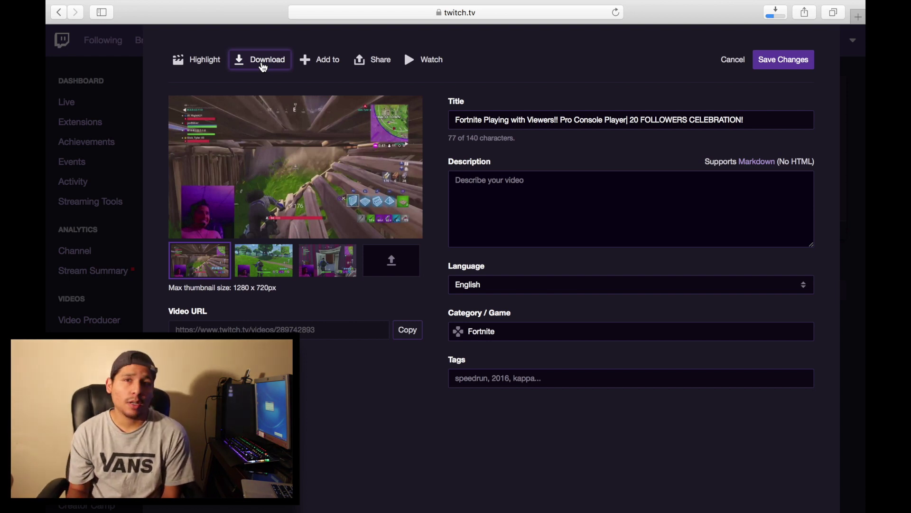
{"action": "mouse_move", "coordinate": [182, 3]}
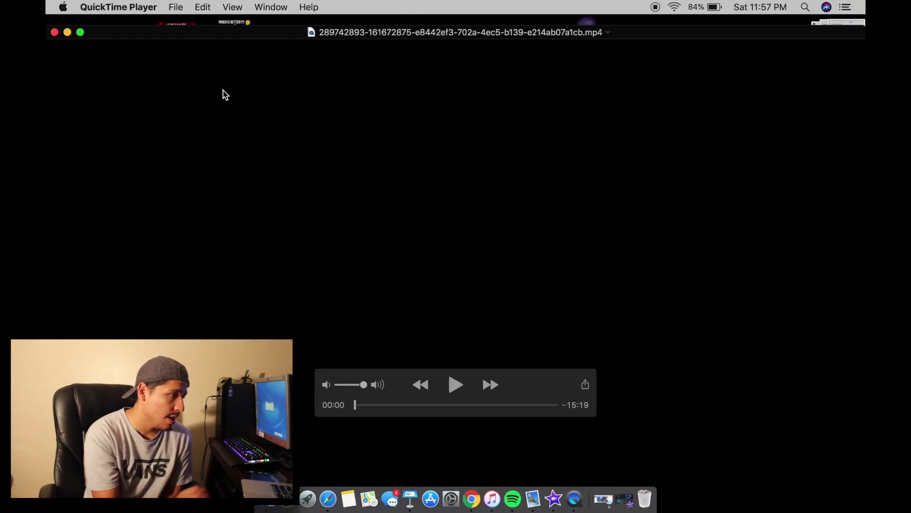
Step: Skip ahead in the downloaded broadcast, play it briefly, and pause around 04:23
{"action": "left_click_drag", "start_coordinate": [386, 405], "coordinate": [413, 406]}
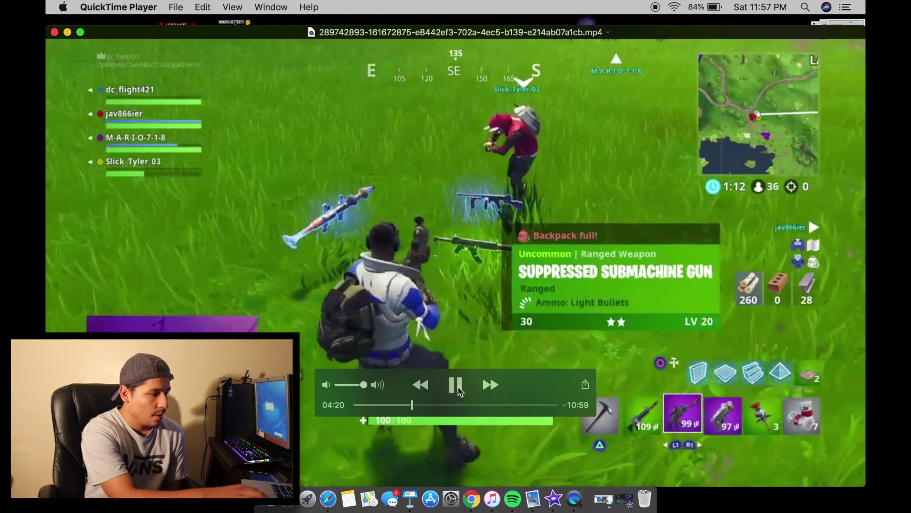
{"action": "left_click", "coordinate": [456, 385]}
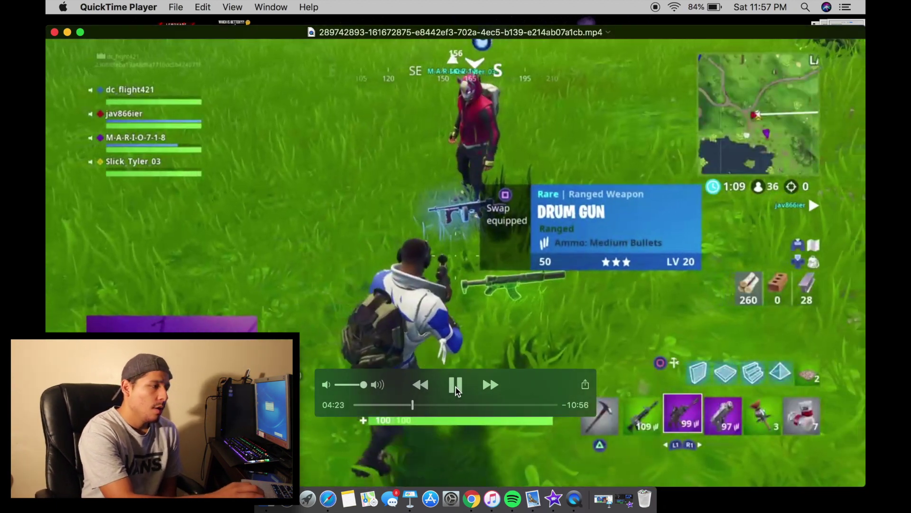
{"action": "left_click", "coordinate": [455, 386]}
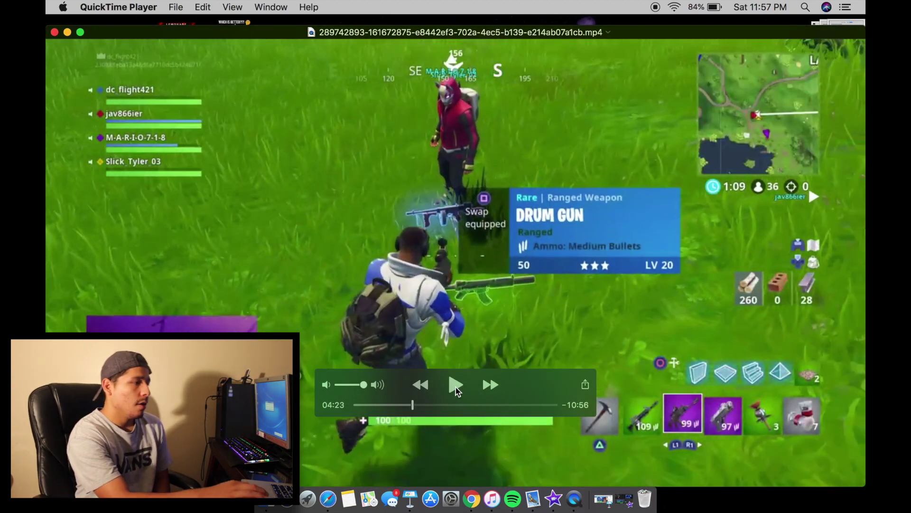
{"action": "left_click", "coordinate": [181, 6]}
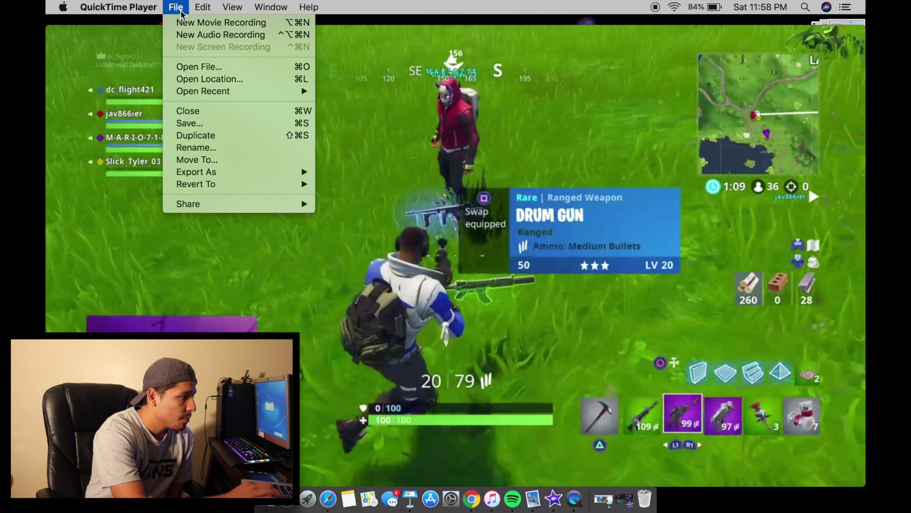
Step: Export the video as 'twitch video' into the tysanity folder
{"action": "left_click", "coordinate": [195, 124]}
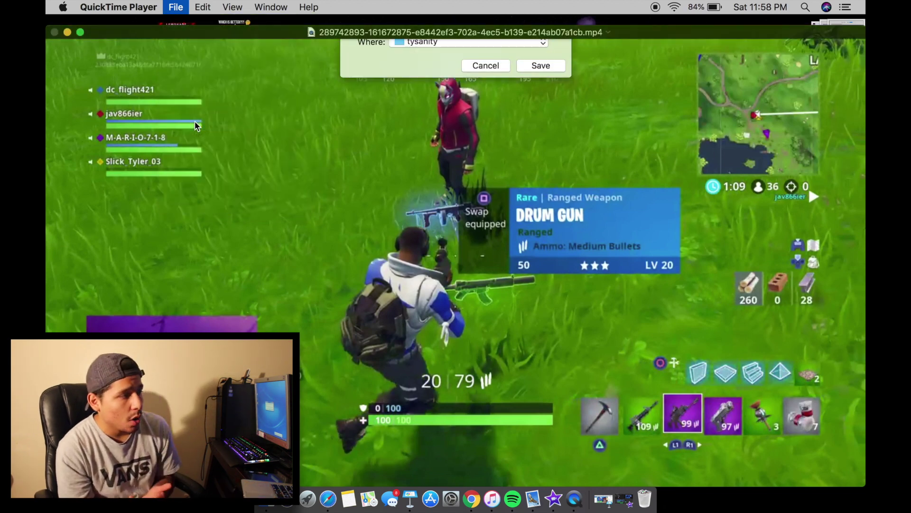
{"action": "key", "text": "BackSpace"}
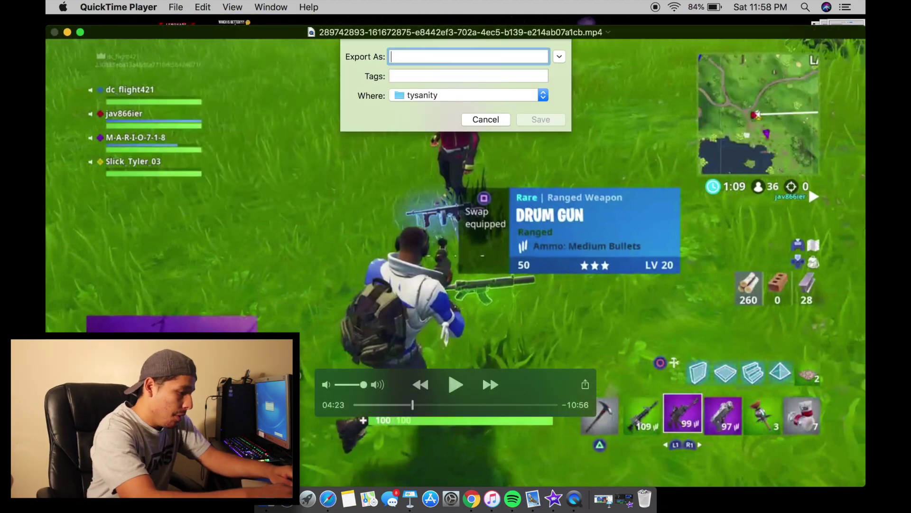
{"action": "type", "text": "twit"}
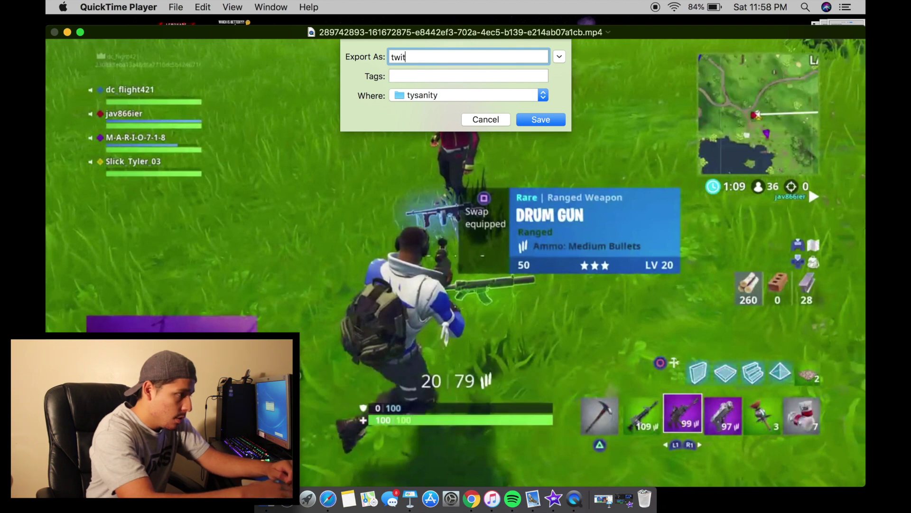
{"action": "type", "text": "ch video"}
{"action": "left_click", "coordinate": [418, 97]}
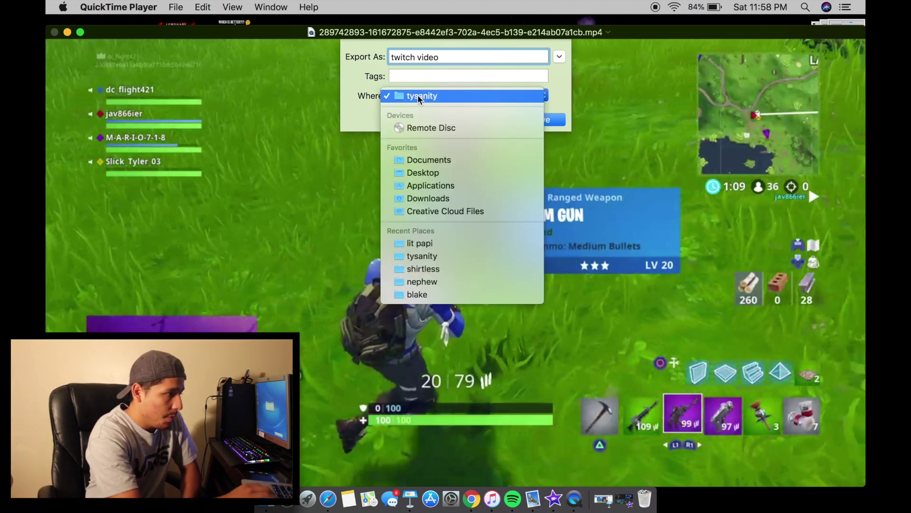
{"action": "left_click", "coordinate": [418, 97]}
{"action": "left_click", "coordinate": [526, 120]}
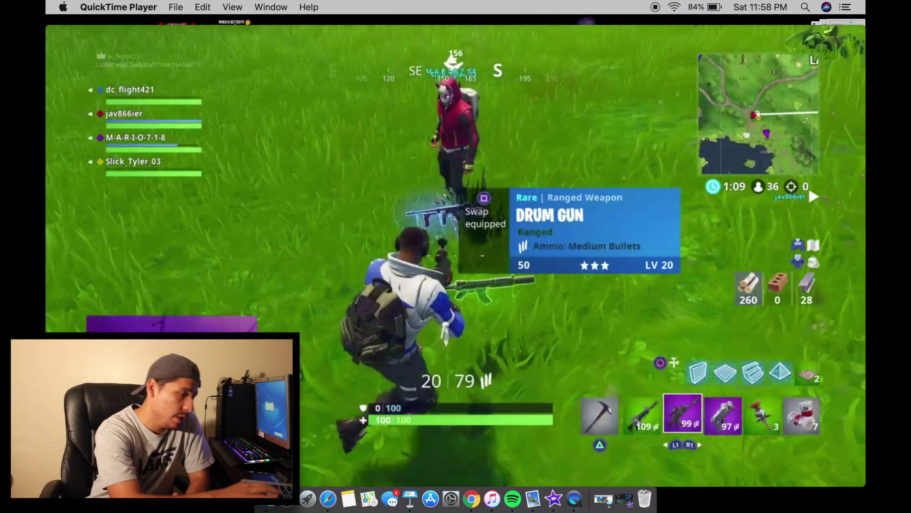
Step: Delete the old clips from the My Movie 1 timeline, cutting it from 5:52 to 0:30, and bring up Import
{"action": "left_click", "coordinate": [624, 501]}
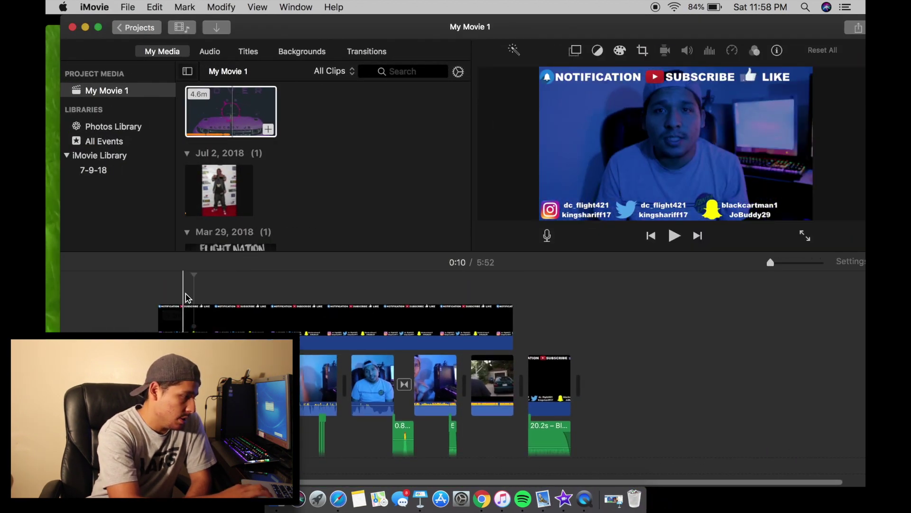
{"action": "left_click_drag", "start_coordinate": [183, 284], "coordinate": [576, 484]}
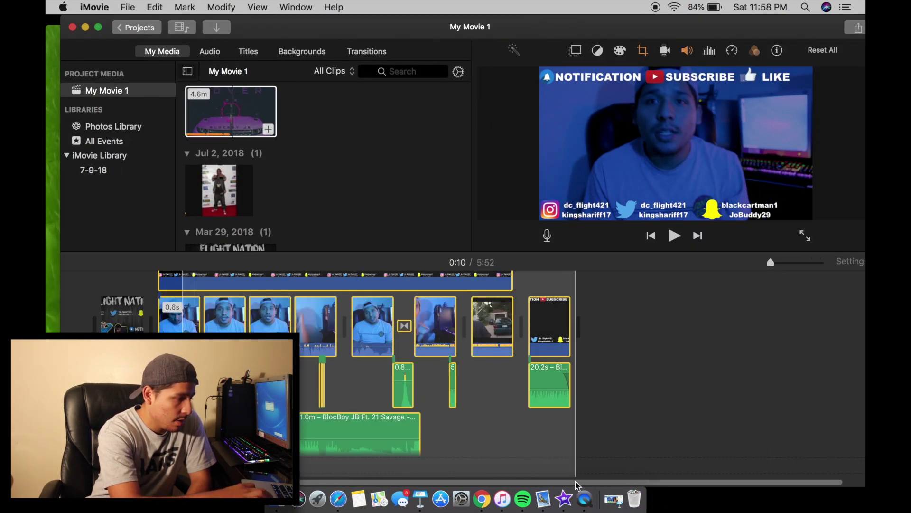
{"action": "key", "text": "Delete"}
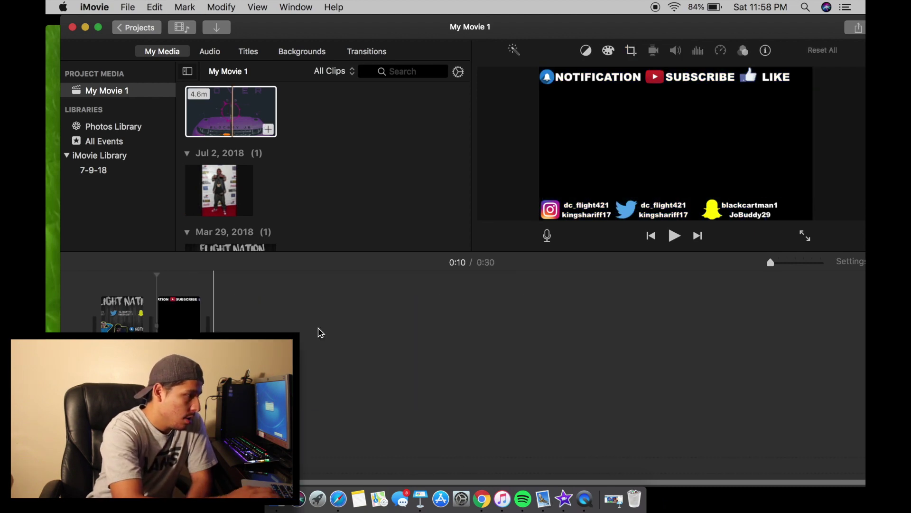
{"action": "left_click", "coordinate": [218, 28]}
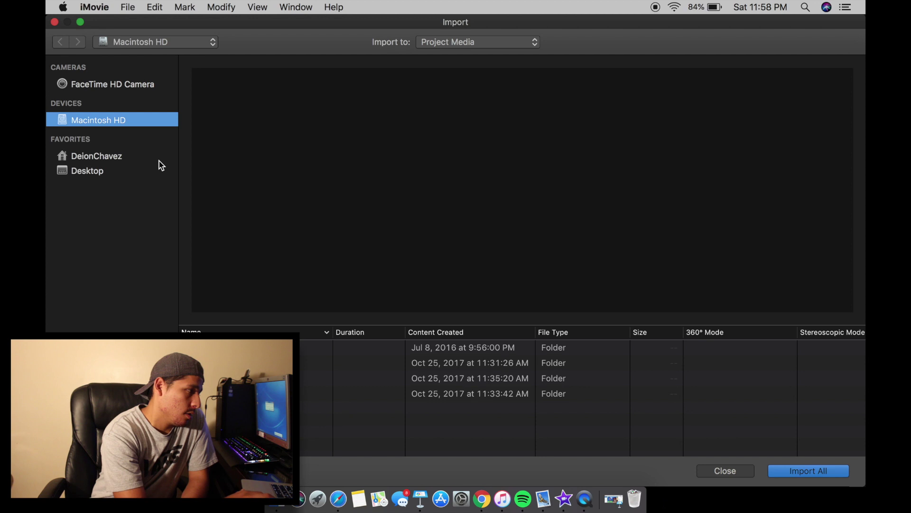
Step: Import the 15.3-minute MPEG-4 movie from the home folder
{"action": "left_click", "coordinate": [93, 162]}
{"action": "scroll", "coordinate": [344, 392], "scroll_direction": "down", "scroll_amount": 3}
{"action": "scroll", "coordinate": [344, 392], "scroll_direction": "down", "scroll_amount": 10}
{"action": "scroll", "coordinate": [343, 391], "scroll_direction": "down", "scroll_amount": 8}
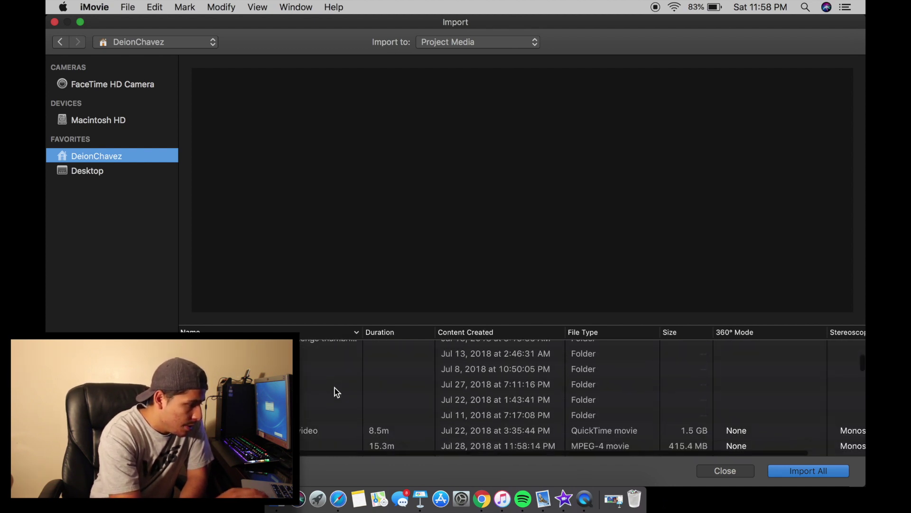
{"action": "scroll", "coordinate": [337, 392], "scroll_direction": "down", "scroll_amount": 3}
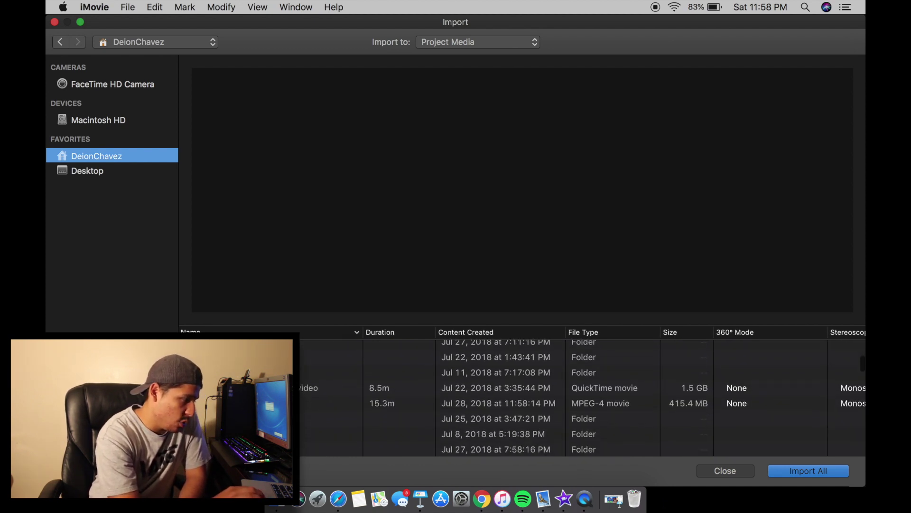
{"action": "left_click", "coordinate": [337, 403]}
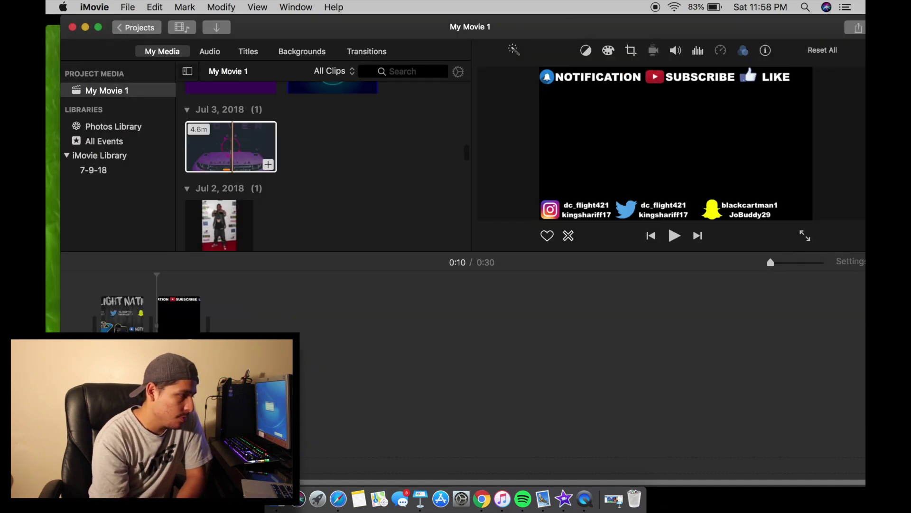
Step: Remove leftover timeline clips and place the 15.3m clip into the My Movie 1 timeline
{"action": "key", "text": "super+z"}
{"action": "scroll", "coordinate": [226, 203], "scroll_direction": "up", "scroll_amount": 6}
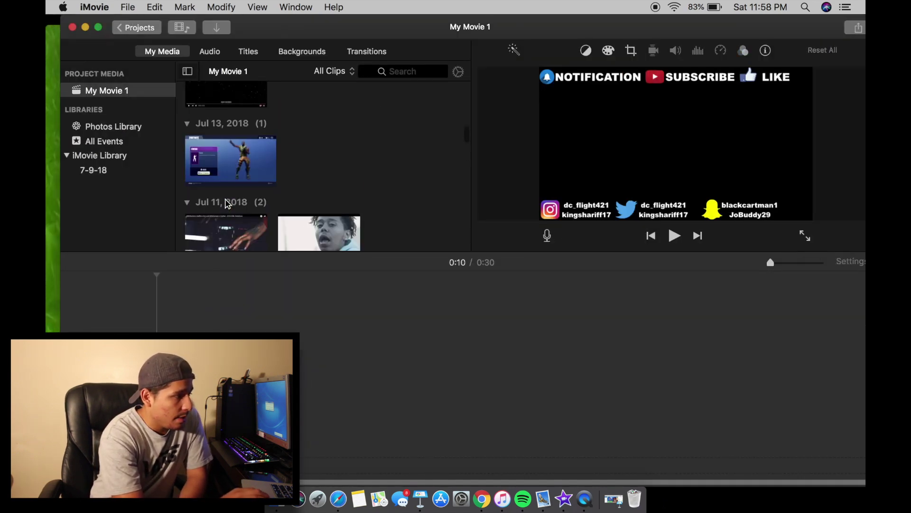
{"action": "scroll", "coordinate": [228, 204], "scroll_direction": "up", "scroll_amount": 5}
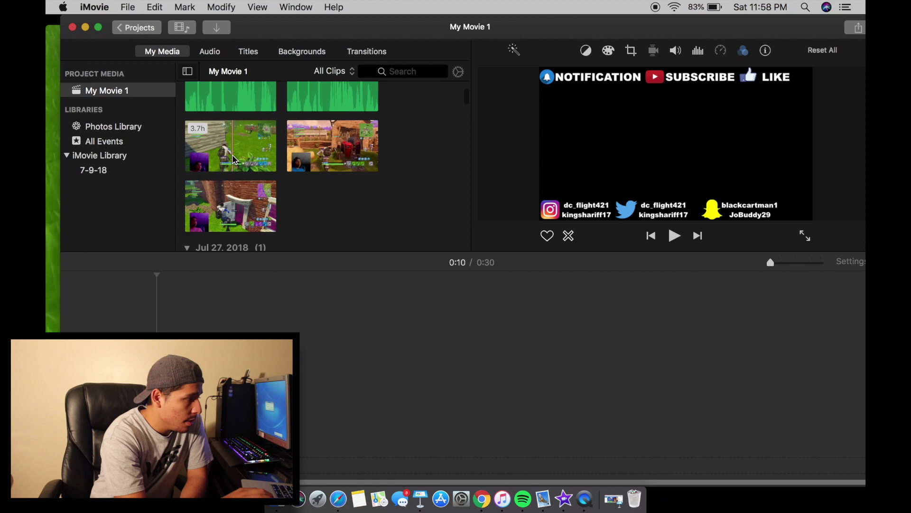
{"action": "left_click", "coordinate": [233, 159]}
{"action": "left_click", "coordinate": [225, 203]}
{"action": "left_click_drag", "start_coordinate": [225, 203], "coordinate": [323, 370]}
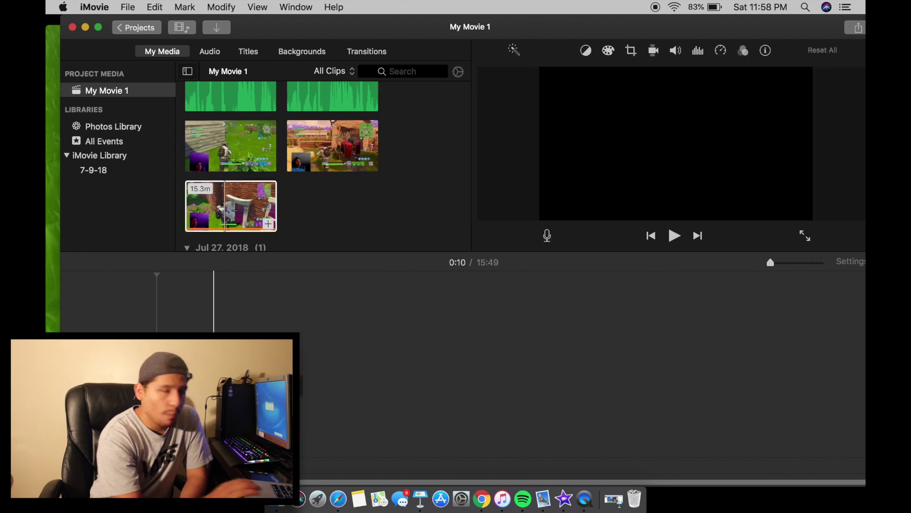